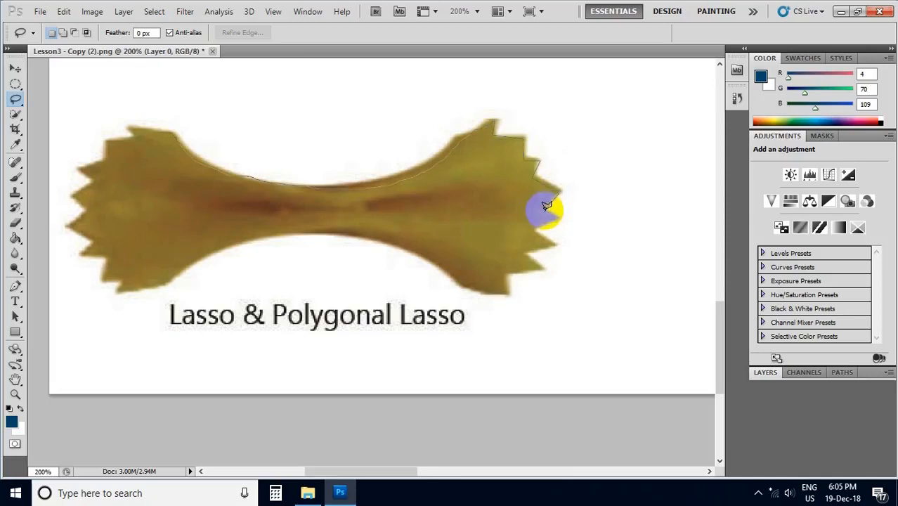
# Step: Continue the lasso outline around the pasta's right zigzag end with straight segments, and trace its lower curved edge freehand
pyautogui.moveTo(547, 206)
pyautogui.mouseDown()
pyautogui.moveTo(533, 227)
pyautogui.moveTo(552, 241)
pyautogui.moveTo(522, 248)
pyautogui.moveTo(545, 268)
pyautogui.moveTo(513, 265)
pyautogui.moveTo(504, 269)
pyautogui.moveTo(509, 290)
pyautogui.moveTo(467, 283)
pyautogui.mouseUp()
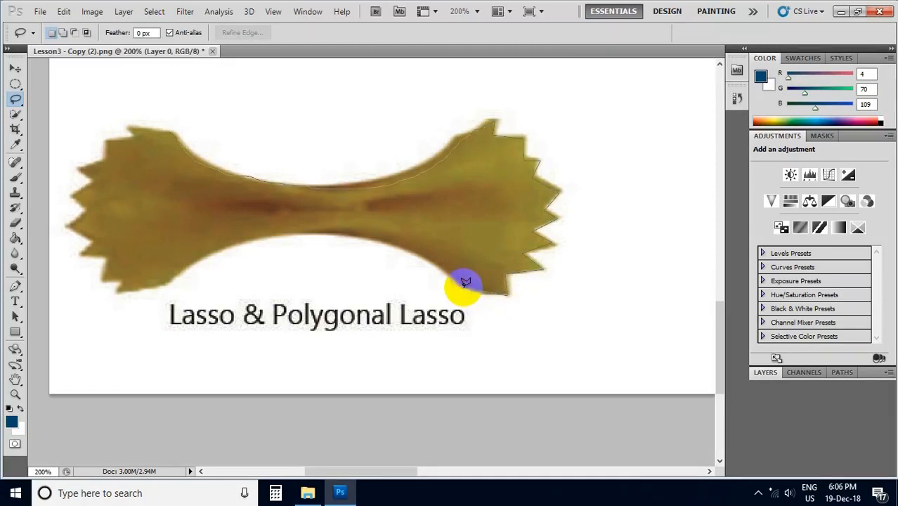
pyautogui.keyDown('alt'); pyautogui.click(463, 286); pyautogui.keyUp('alt')
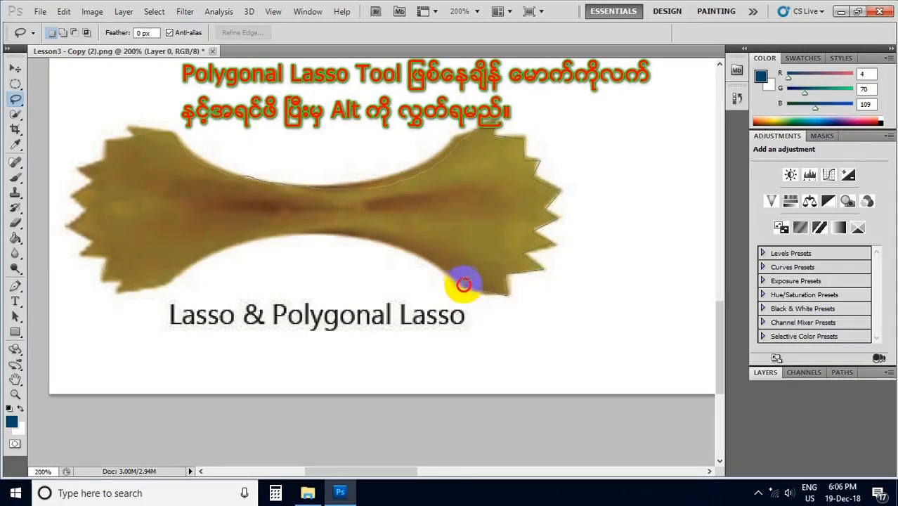
pyautogui.moveTo(463, 283)
pyautogui.mouseDown()
pyautogui.moveTo(401, 243)
pyautogui.moveTo(307, 229)
pyautogui.moveTo(207, 251)
pyautogui.moveTo(151, 284)
pyautogui.moveTo(113, 290)
pyautogui.mouseUp()
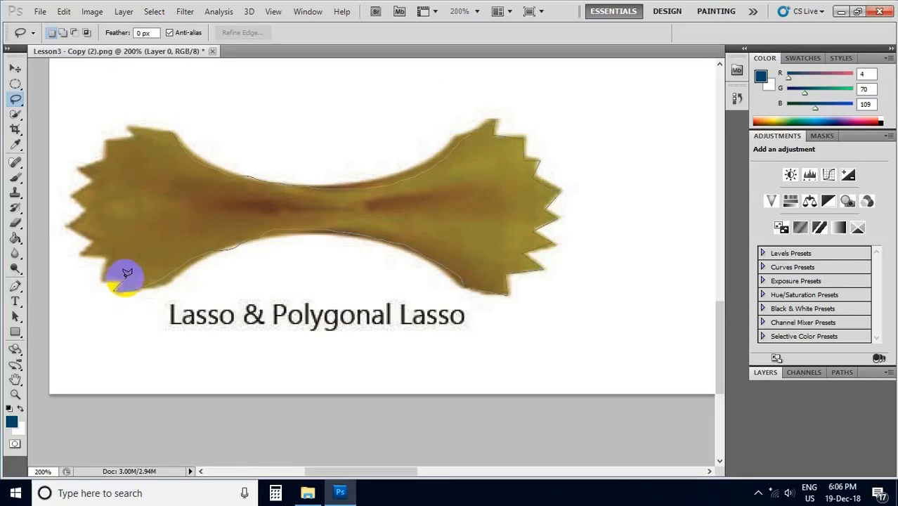
# Step: Outline the pasta's left zigzag end with straight lasso segments up to its upper corner and close the selection
pyautogui.keyDown('alt'); pyautogui.click(99, 278); pyautogui.keyUp('alt')
pyautogui.keyDown('alt'); pyautogui.click(106, 258); pyautogui.keyUp('alt')
pyautogui.keyDown('alt'); pyautogui.click(81, 254); pyautogui.keyUp('alt')
pyautogui.keyDown('alt'); pyautogui.click(73, 227); pyautogui.keyUp('alt')
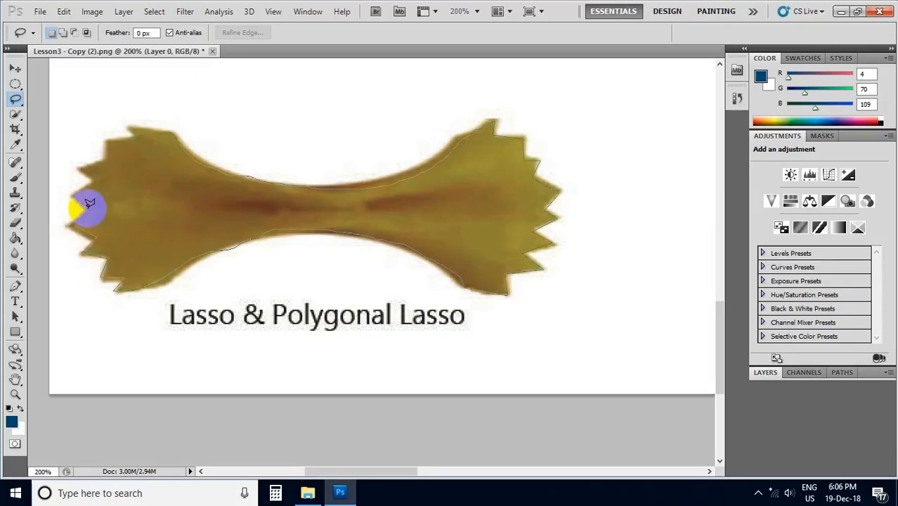
pyautogui.keyDown('alt'); pyautogui.click(87, 209); pyautogui.keyUp('alt')
pyautogui.keyDown('alt'); pyautogui.click(94, 174); pyautogui.keyUp('alt')
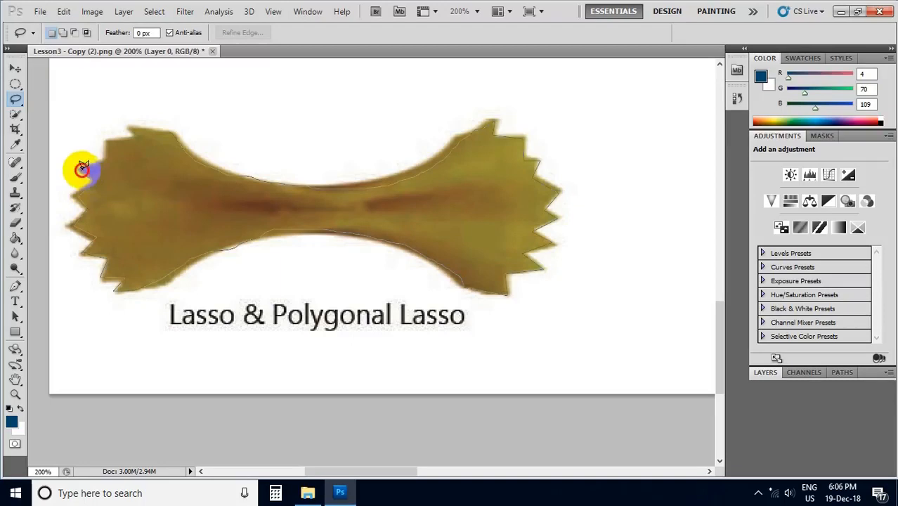
pyautogui.keyDown('alt'); pyautogui.click(106, 156); pyautogui.keyUp('alt')
pyautogui.keyDown('alt'); pyautogui.click(114, 138); pyautogui.keyUp('alt')
pyautogui.click(171, 128)
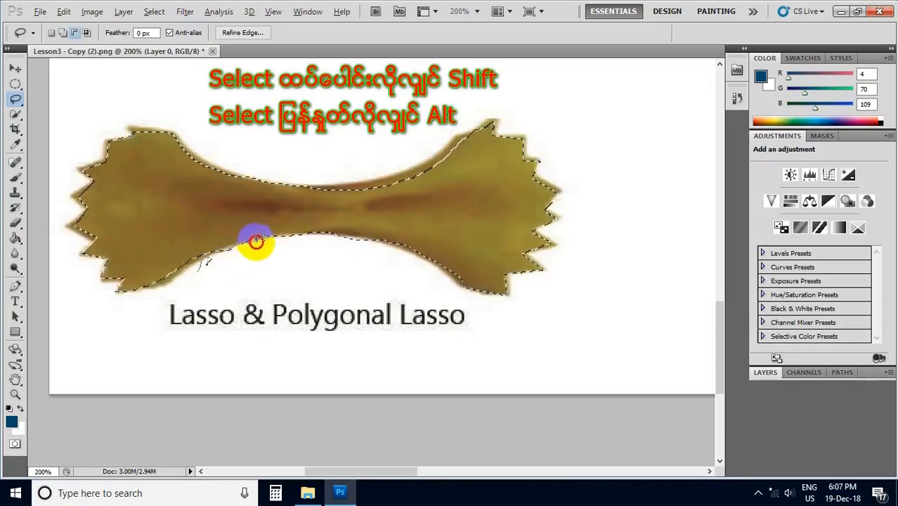
# Step: Refine the pasta selection by subtracting the excess along the lower-left curve and adding the missed strip along the upper-right edge
pyautogui.moveTo(273, 263)
pyautogui.mouseDown()
pyautogui.moveTo(237, 287)
pyautogui.moveTo(184, 269)
pyautogui.moveTo(202, 258)
pyautogui.mouseUp()
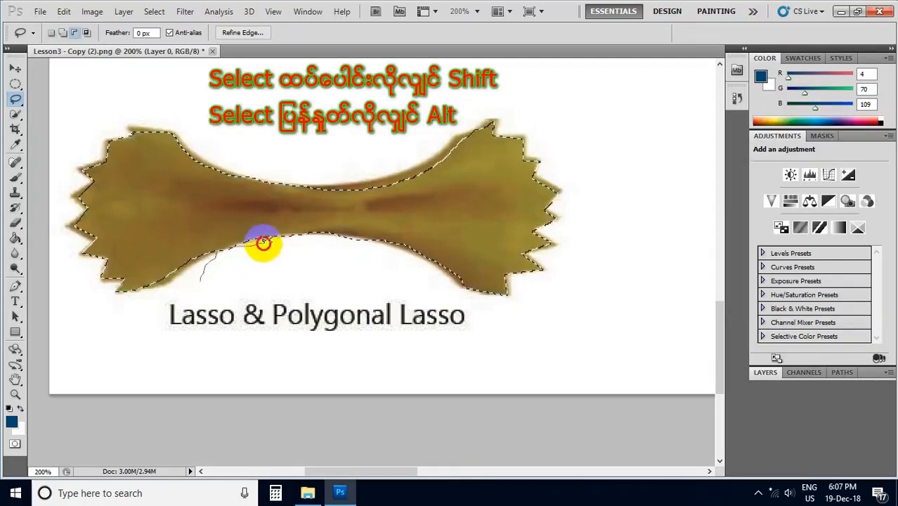
pyautogui.moveTo(277, 250); pyautogui.dragTo(237, 294)
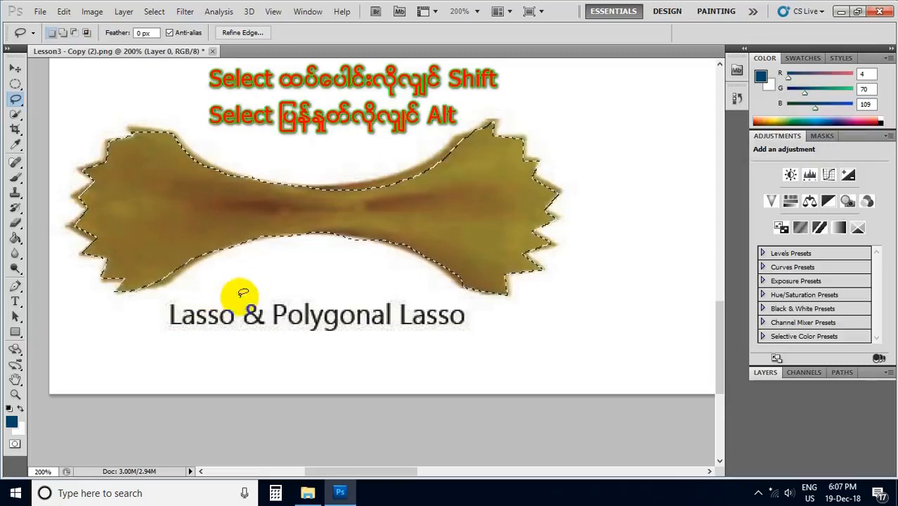
pyautogui.moveTo(425, 196)
pyautogui.mouseDown()
pyautogui.moveTo(481, 136)
pyautogui.moveTo(411, 170)
pyautogui.mouseUp()
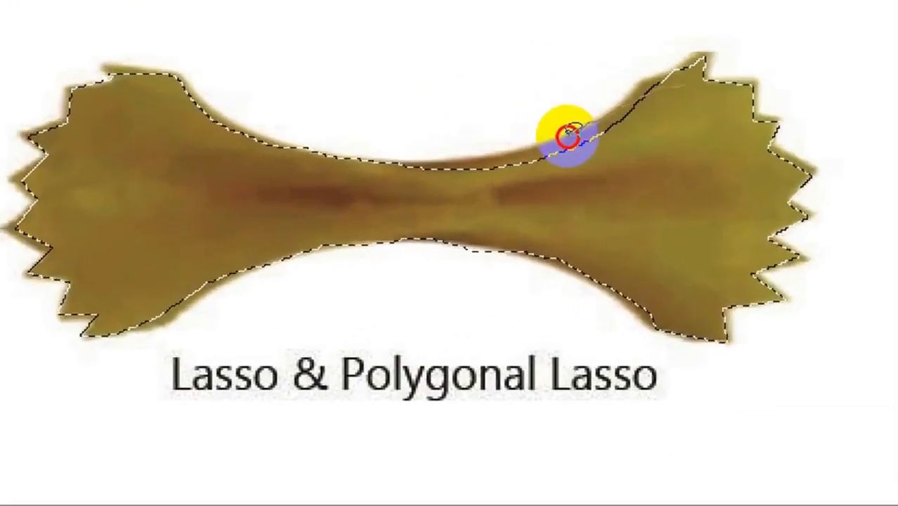
pyautogui.moveTo(567, 135)
pyautogui.mouseDown()
pyautogui.moveTo(517, 154)
pyautogui.moveTo(409, 160)
pyautogui.moveTo(405, 170)
pyautogui.mouseUp()
pyautogui.moveTo(486, 210)
pyautogui.mouseDown()
pyautogui.moveTo(621, 208)
pyautogui.moveTo(646, 198)
pyautogui.moveTo(693, 170)
pyautogui.moveTo(717, 84)
pyautogui.mouseUp()
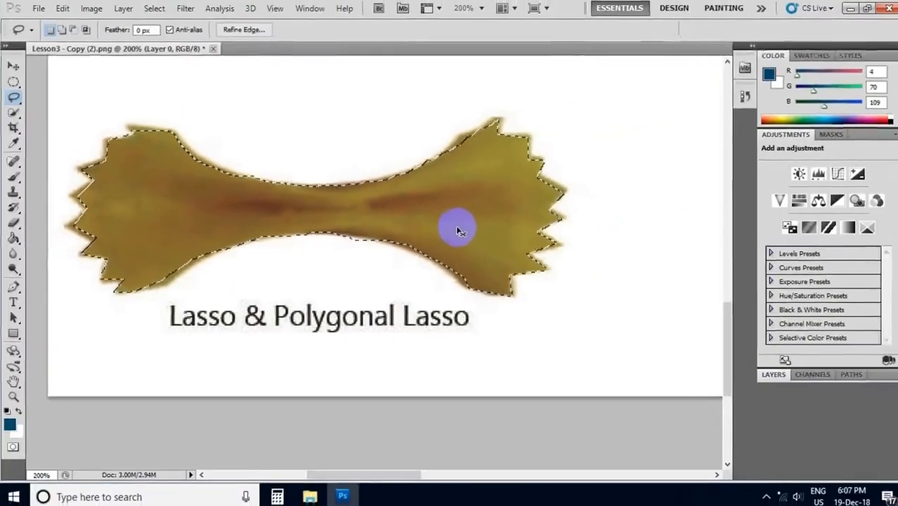
# Step: Place a duplicate of the selected pasta under the face's chin as a bow tie, nudge it slightly left, and deselect
pyautogui.hotkey('ctrl', '0')
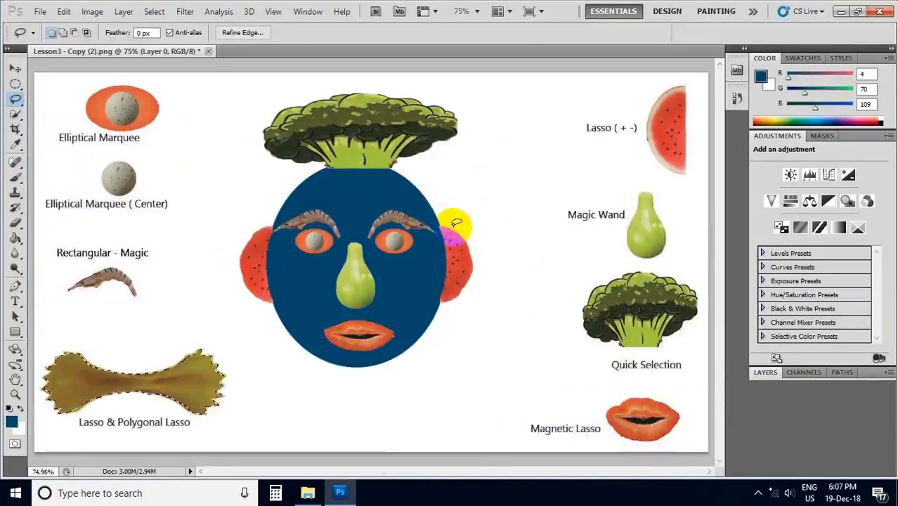
pyautogui.click(15, 68)
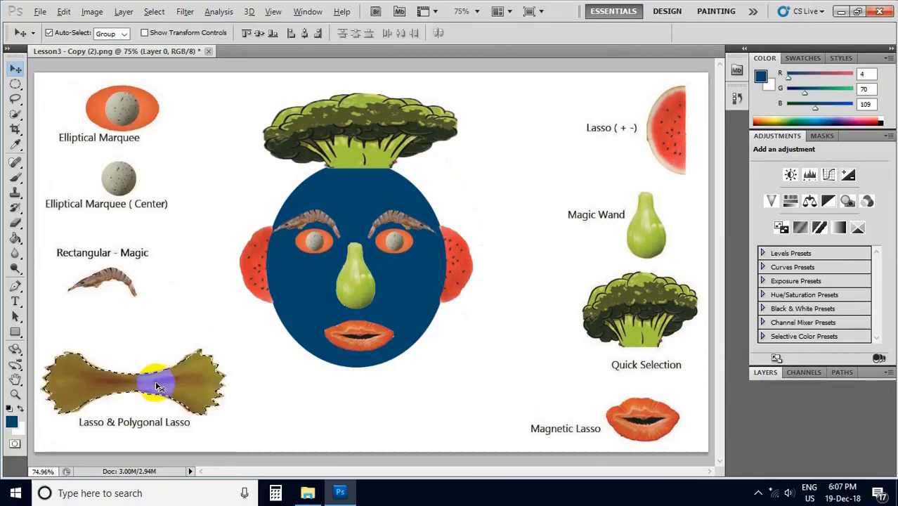
pyautogui.moveTo(168, 383); pyautogui.dragTo(382, 376)
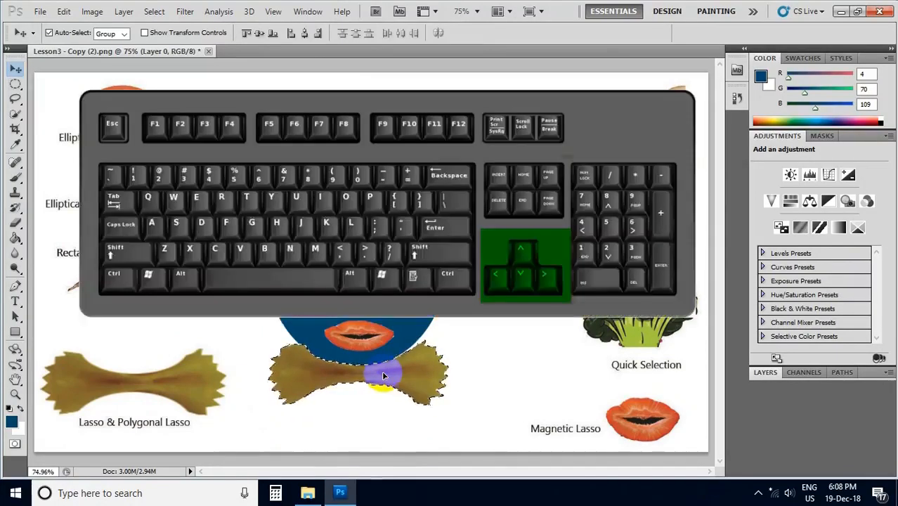
pyautogui.press('Left')
pyautogui.press('Left')
pyautogui.press('Left')
pyautogui.press('Left')
pyautogui.press('Left')
pyautogui.press('Left')
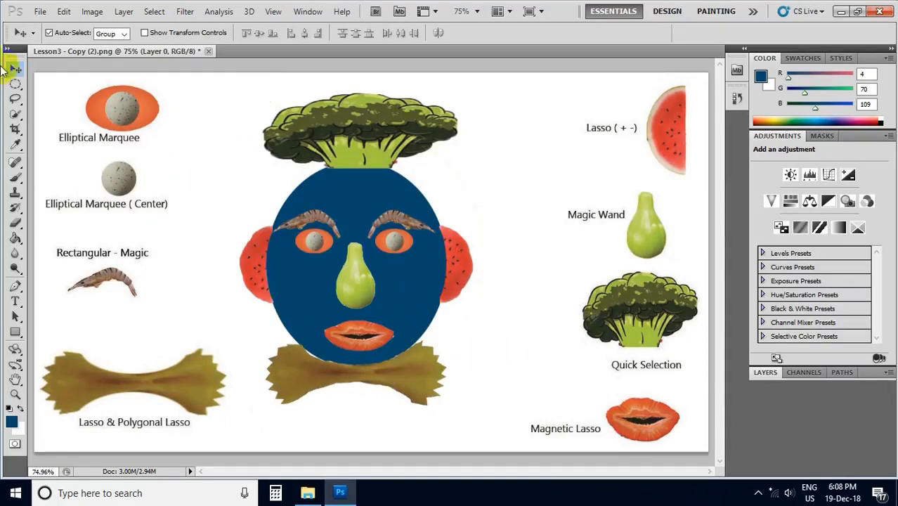
# Step: Crop the image to the assembled face, from the broccoli hair to the bow tie, leaving out the surrounding sample items
pyautogui.click(16, 130)
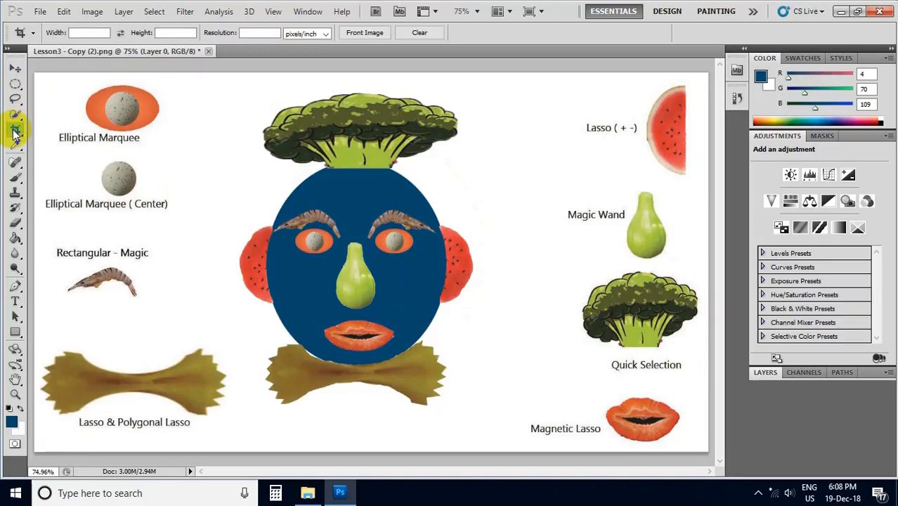
pyautogui.moveTo(205, 85); pyautogui.dragTo(477, 414)
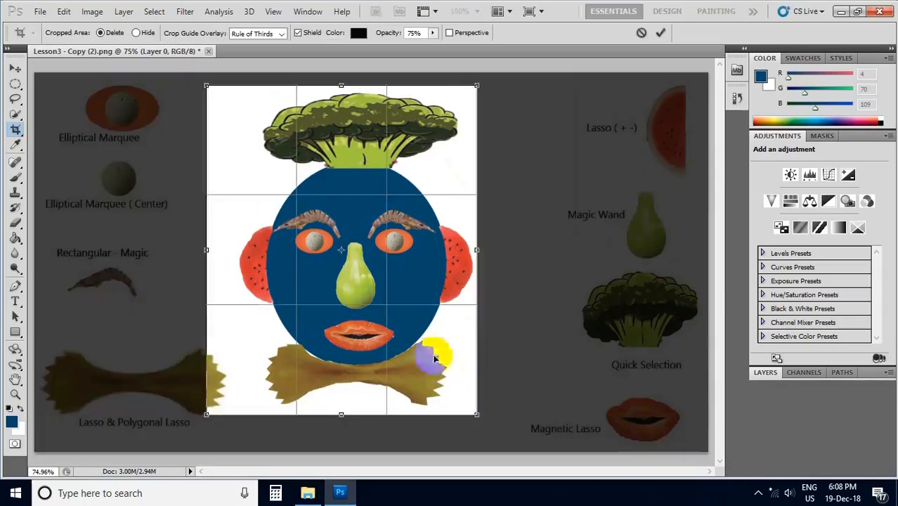
pyautogui.moveTo(439, 345); pyautogui.dragTo(462, 344)
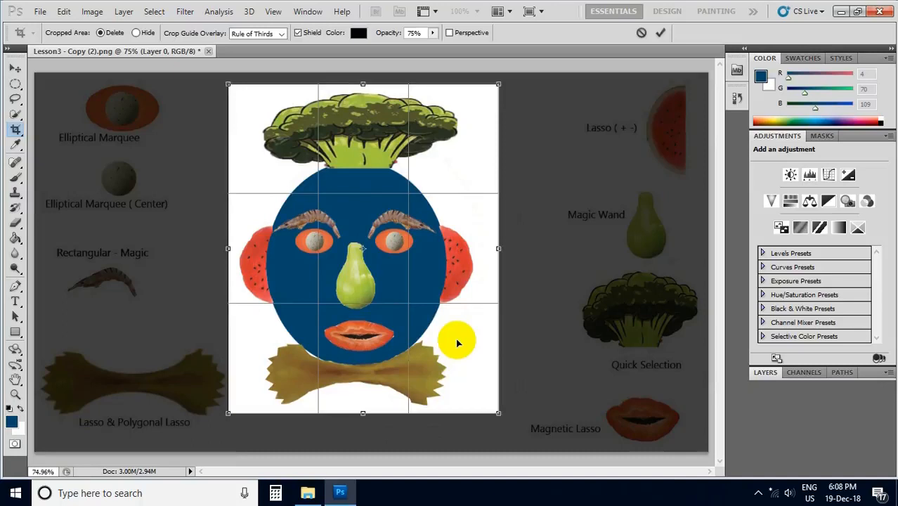
pyautogui.press('Return')
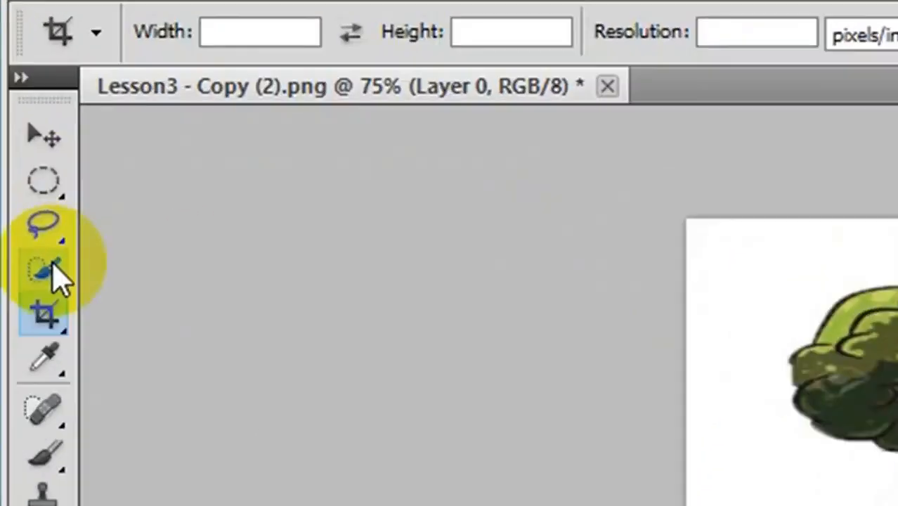
# Step: Select the white background around the face with the Magic Wand, delete it to transparency, and deselect
pyautogui.moveTo(56, 277); pyautogui.dragTo(188, 307)
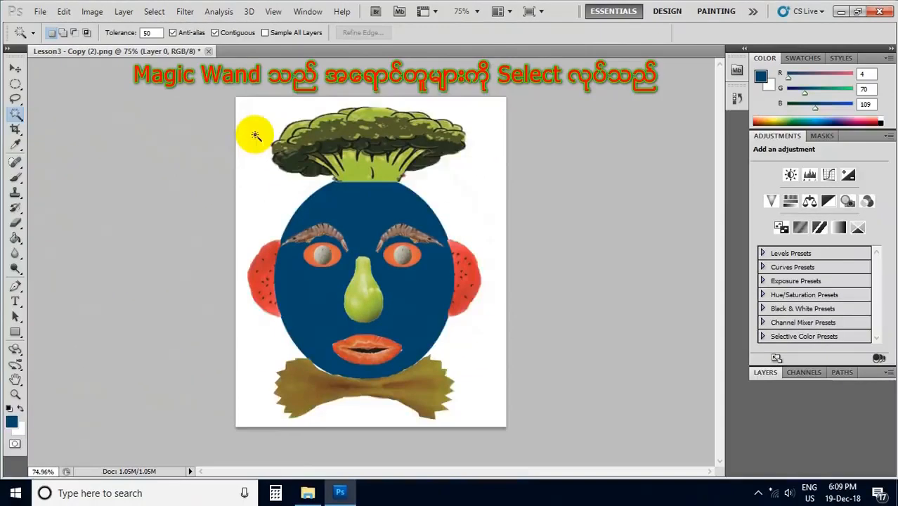
pyautogui.click(255, 135)
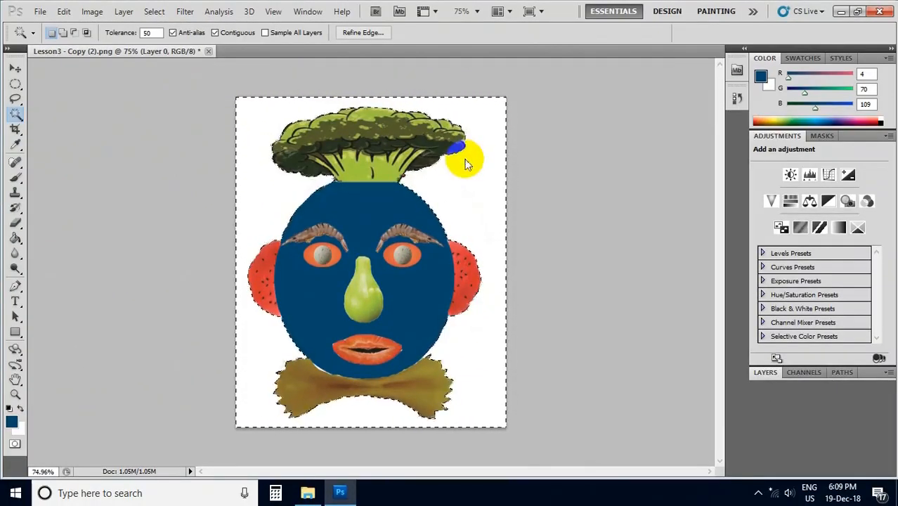
pyautogui.press('Delete')
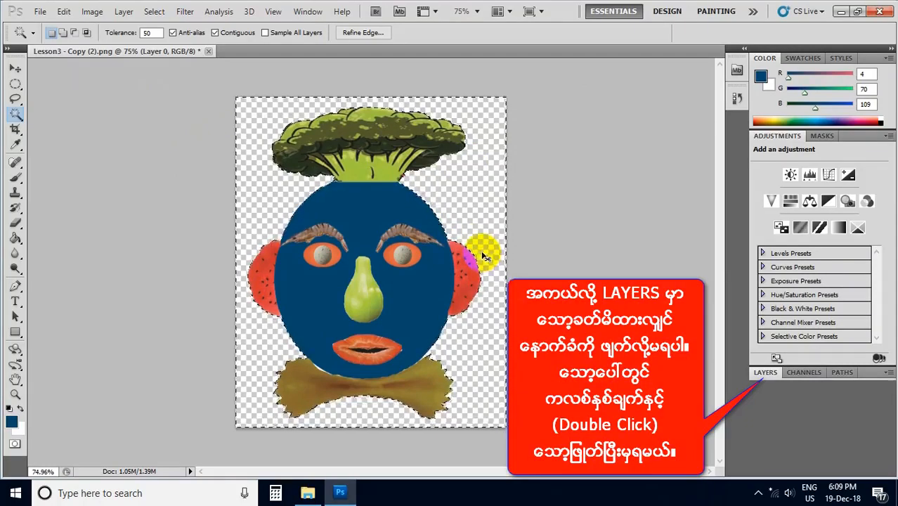
pyautogui.hotkey('ctrl', 'd')
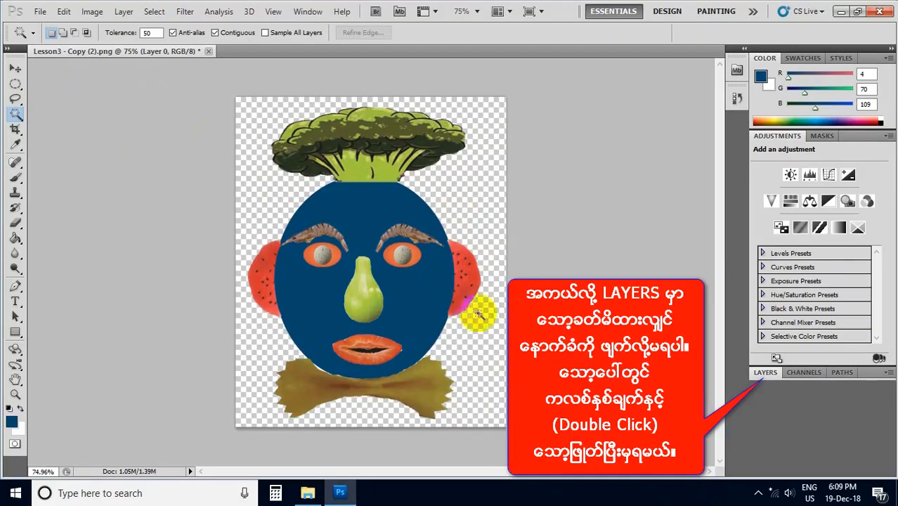
# Step: Save a copy of the face image as 0001 in PNG format with Interlace set to None
pyautogui.click(40, 11)
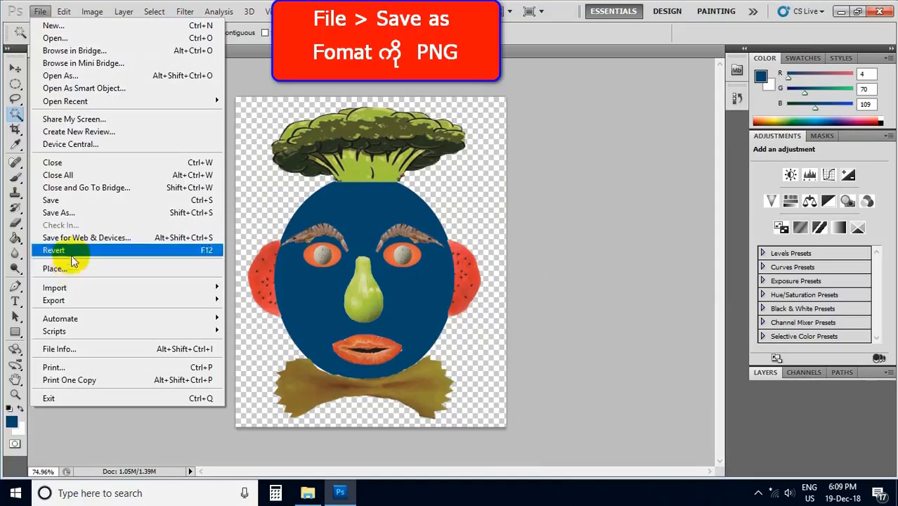
pyautogui.click(69, 213)
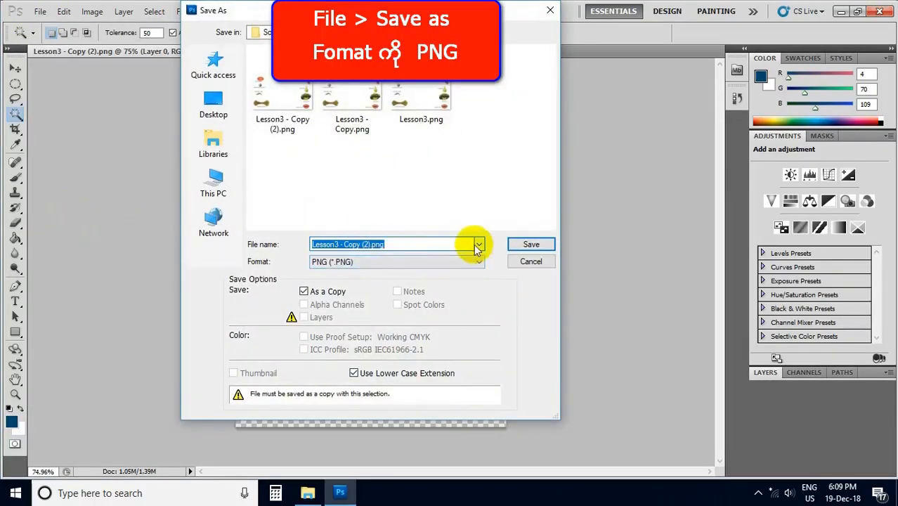
pyautogui.click(436, 261)
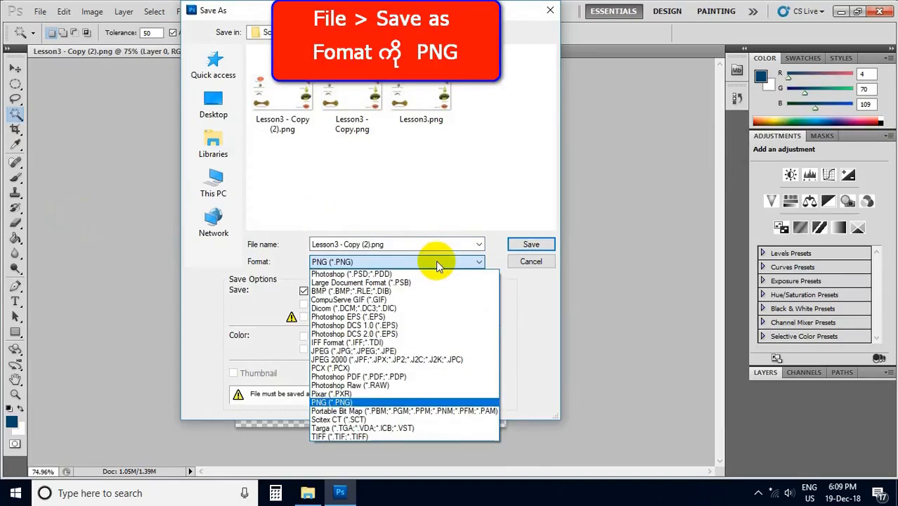
pyautogui.click(337, 402)
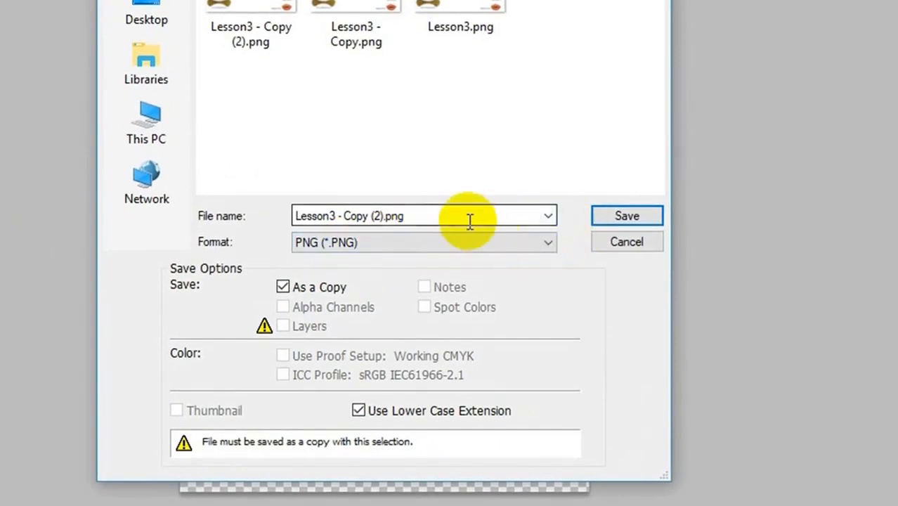
pyautogui.click(394, 219)
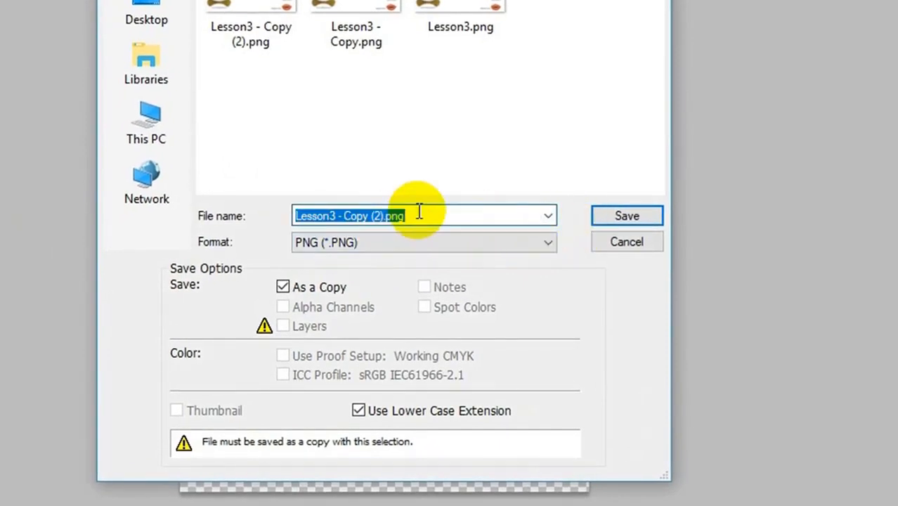
pyautogui.click(419, 212)
pyautogui.moveTo(418, 213); pyautogui.dragTo(252, 217)
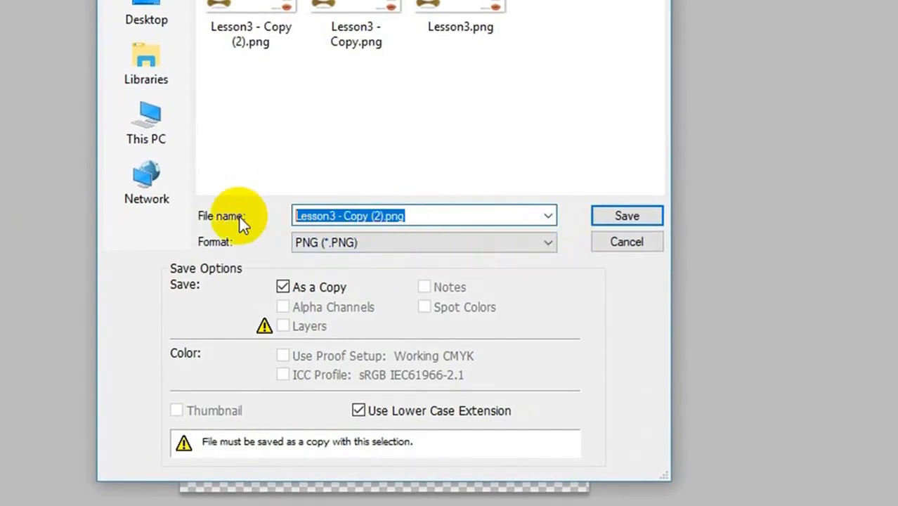
pyautogui.write('0001')
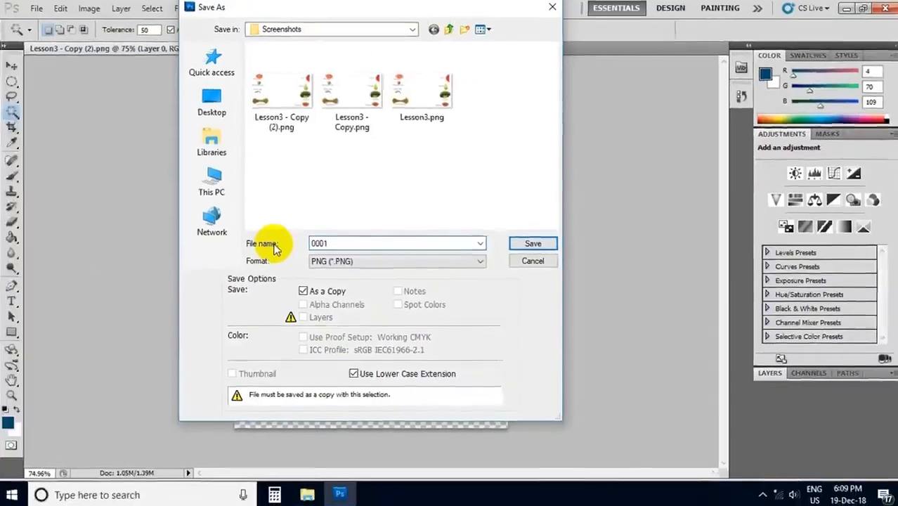
pyautogui.click(533, 243)
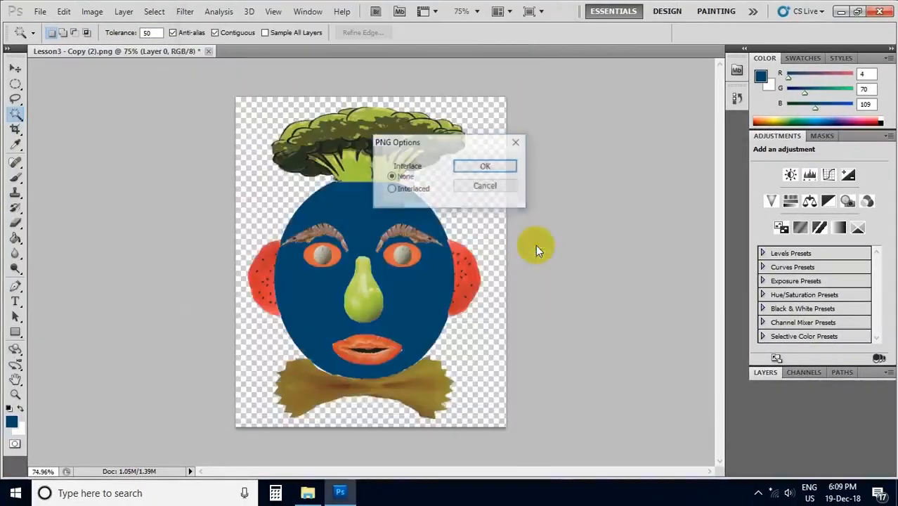
pyautogui.click(501, 167)
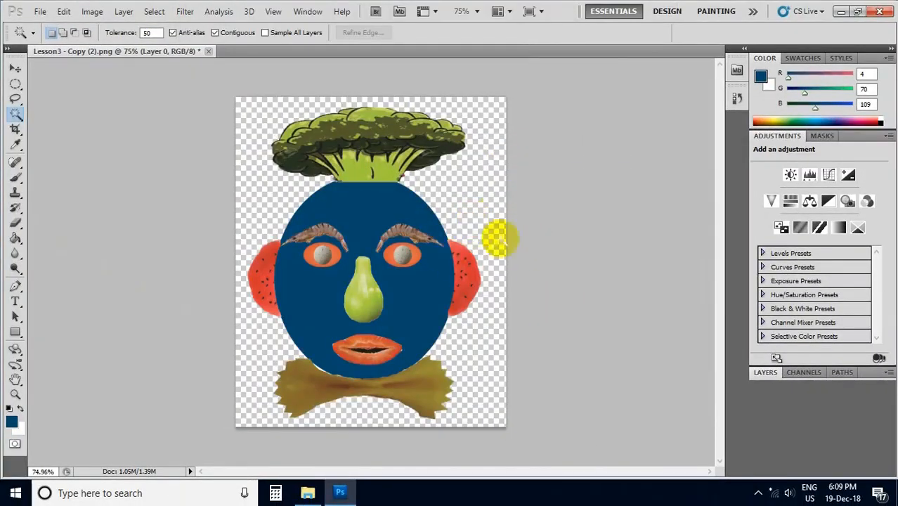
# Step: Create a new document at the Default Photoshop Size with White background contents
pyautogui.click(40, 12)
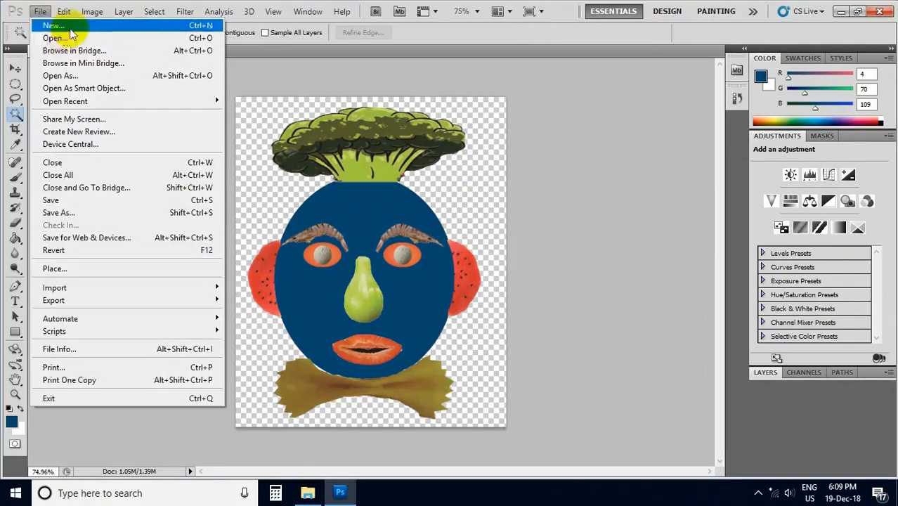
pyautogui.click(68, 27)
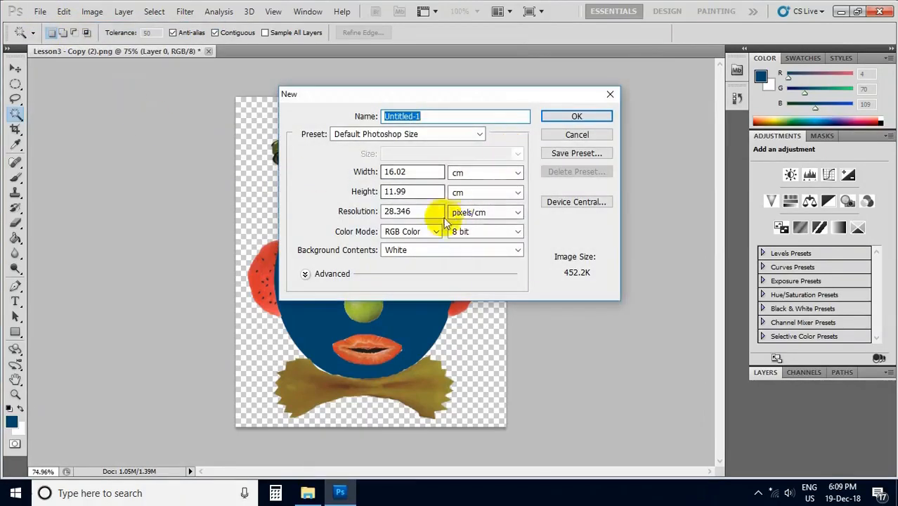
pyautogui.click(451, 250)
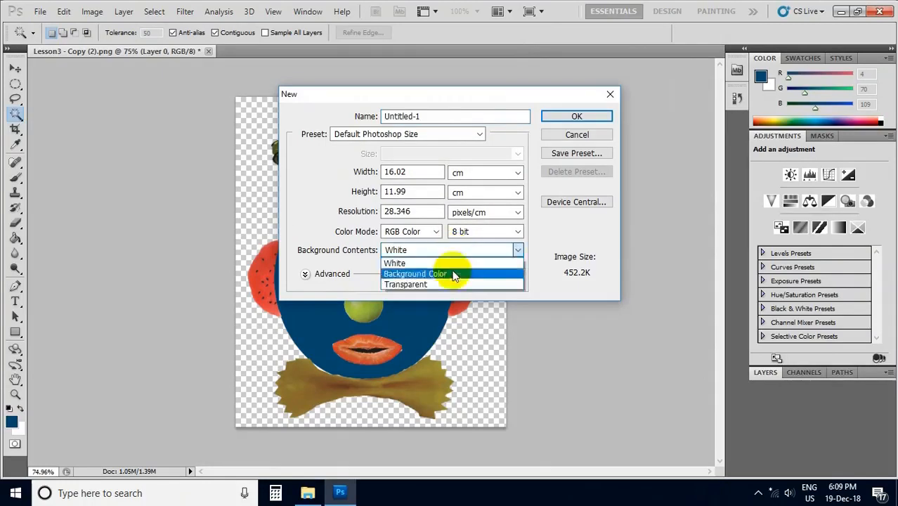
pyautogui.click(443, 263)
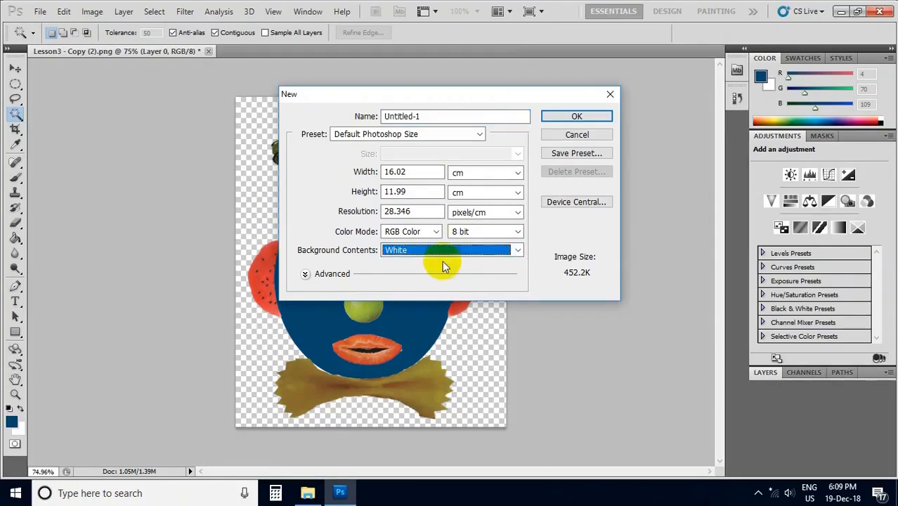
pyautogui.click(562, 118)
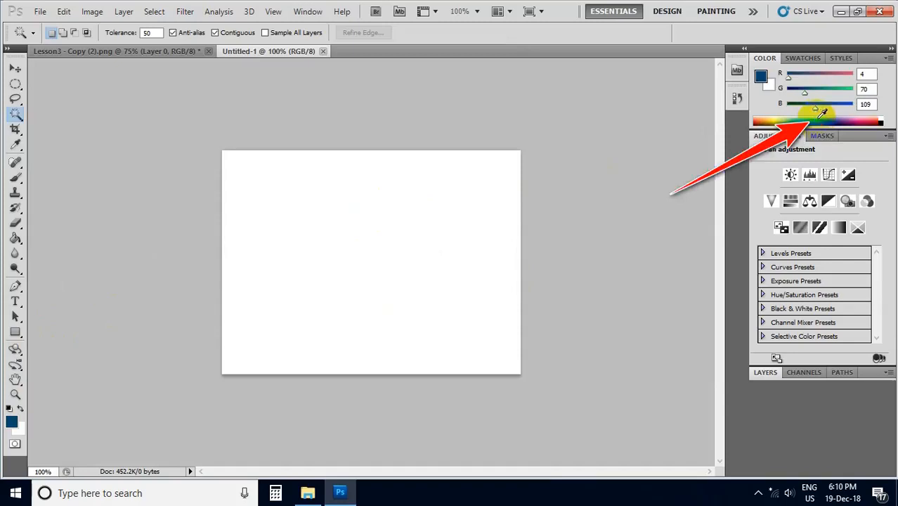
# Step: Fill the blank canvas with light blue (R 67, G 188, B 236) using the Paint Bucket
pyautogui.click(14, 239)
pyautogui.click(71, 251)
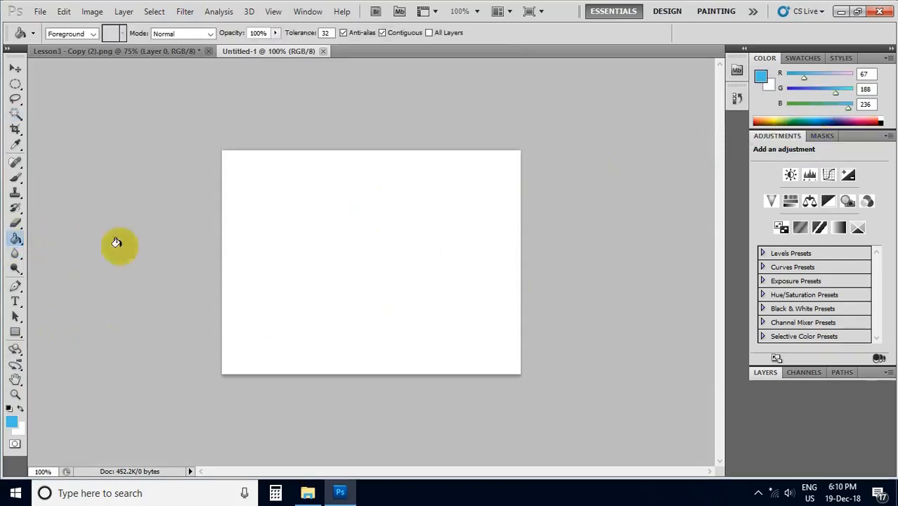
pyautogui.click(301, 243)
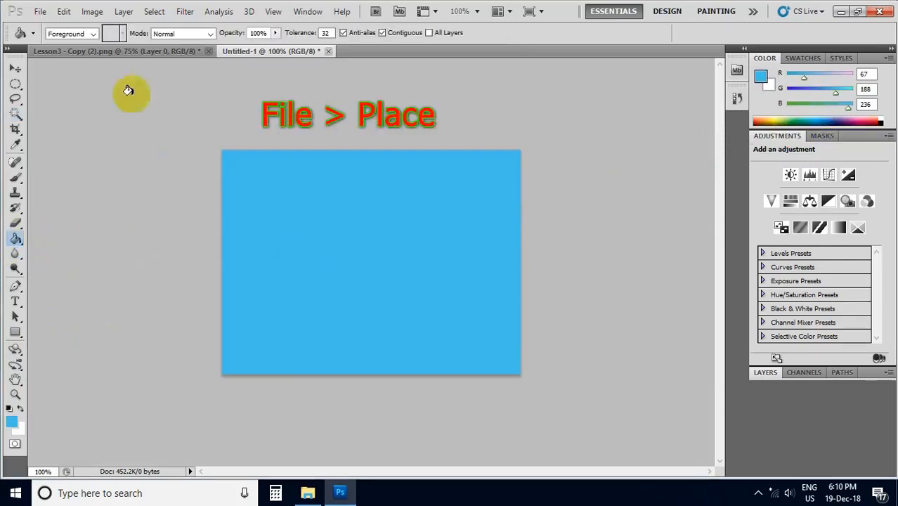
# Step: Place 0001.png on the blue canvas left of its centre, at about X 166 px, Y 166 px, and minimize the program window
pyautogui.click(38, 12)
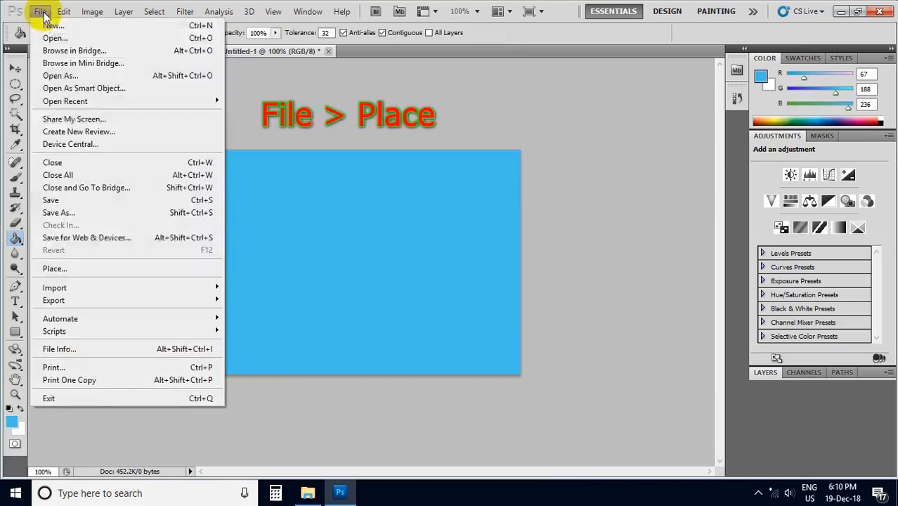
pyautogui.click(57, 267)
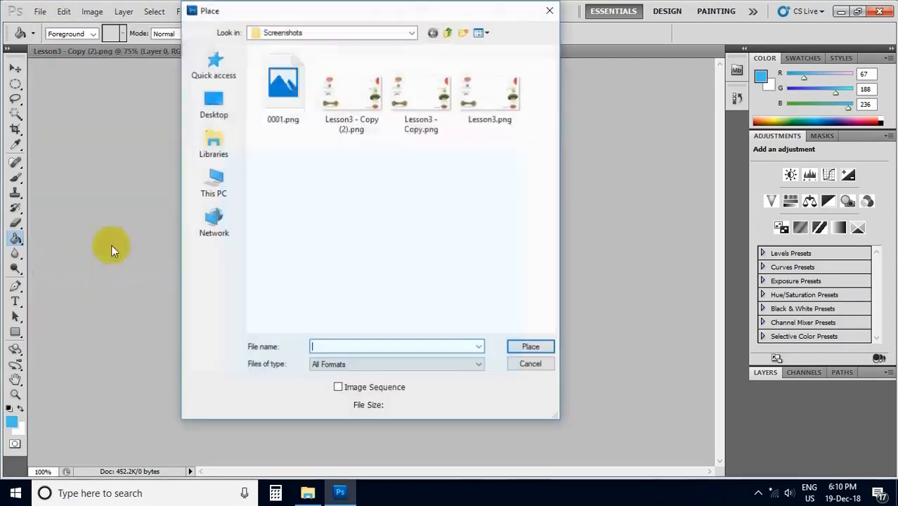
pyautogui.click(291, 92)
pyautogui.click(531, 347)
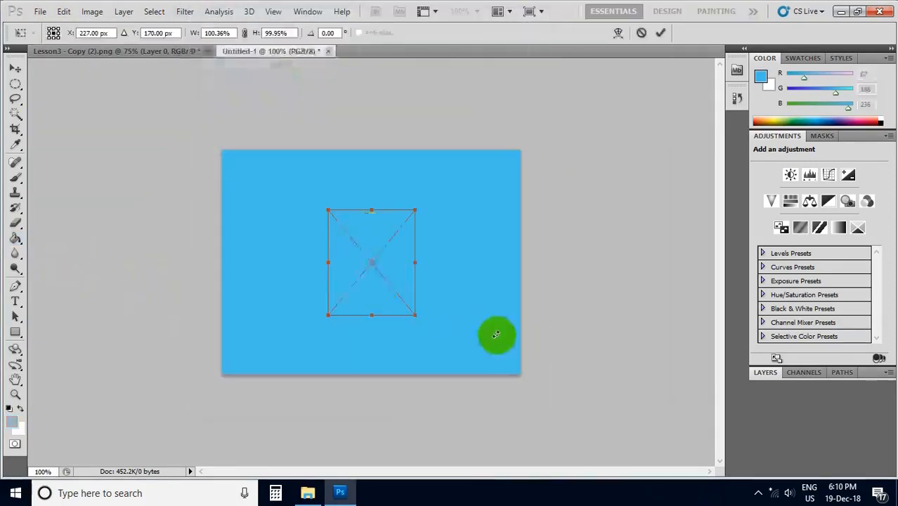
pyautogui.moveTo(374, 280); pyautogui.dragTo(330, 278)
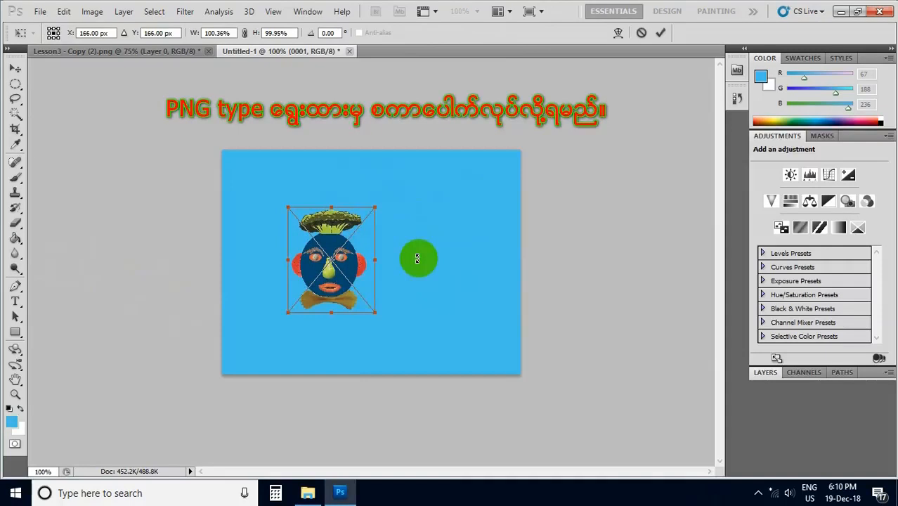
pyautogui.press('Return')
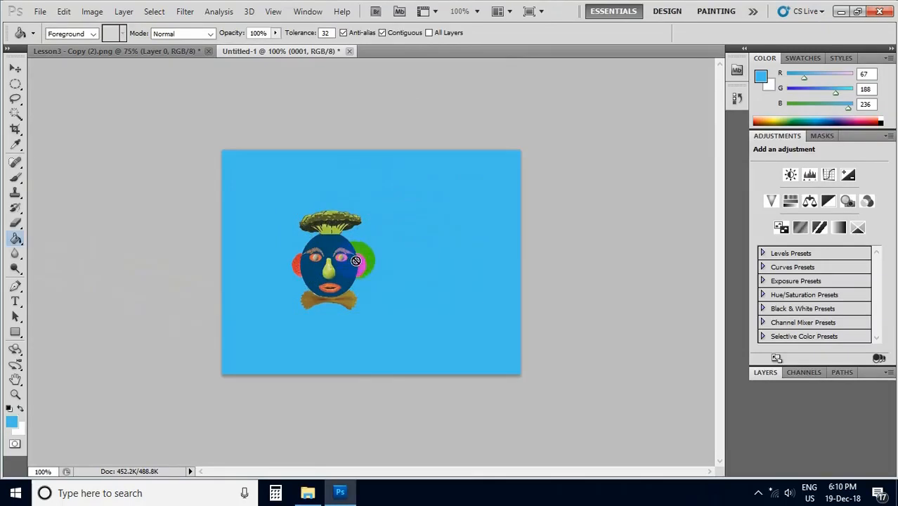
pyautogui.click(842, 12)
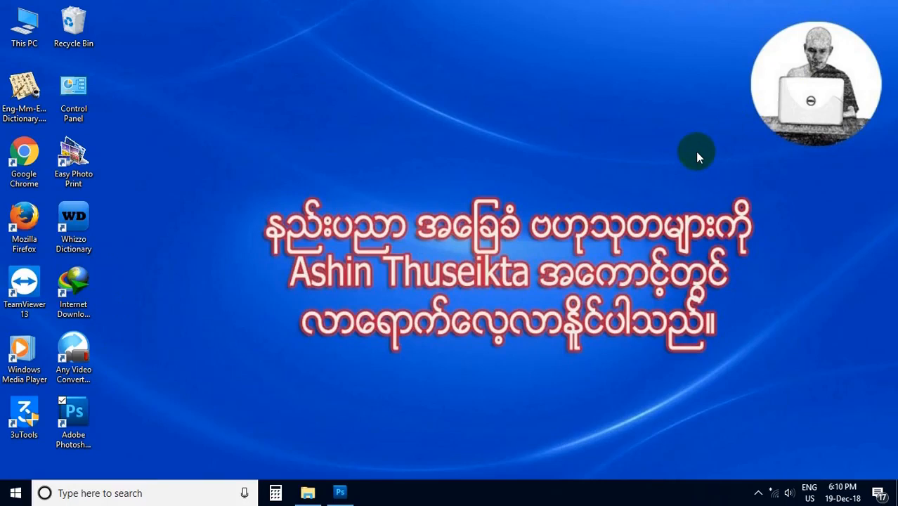